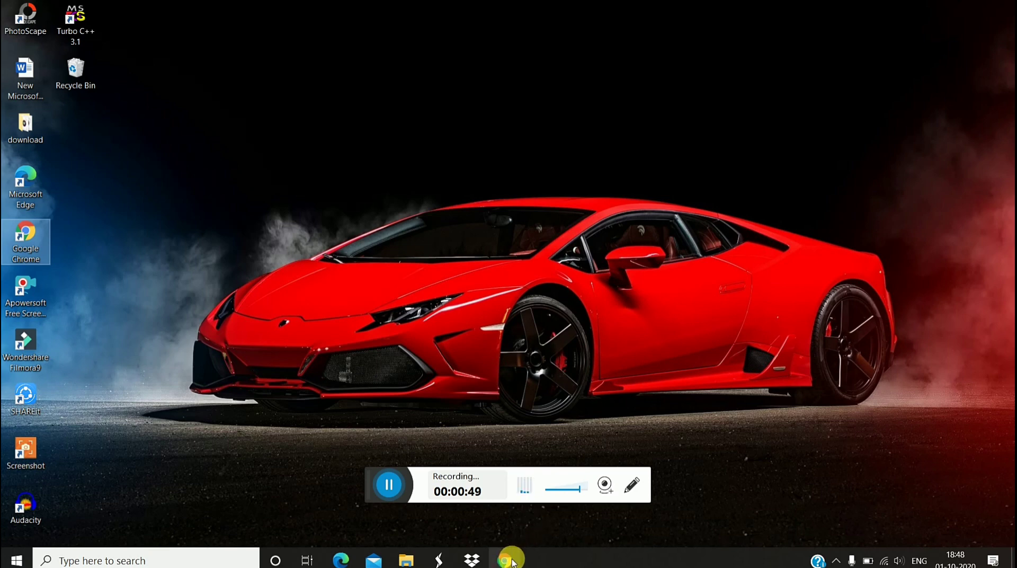
- In Chrome, search Google for 'pfms' by typing 'pf' and choosing the suggestion
{"action": "mouse_move", "coordinate": [512, 560]}
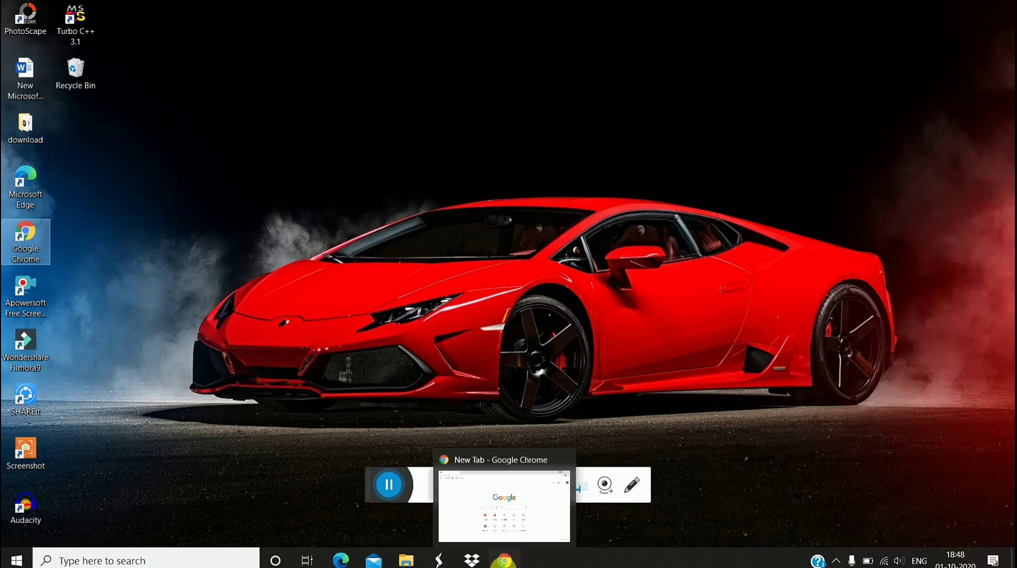
{"action": "left_click", "coordinate": [511, 561]}
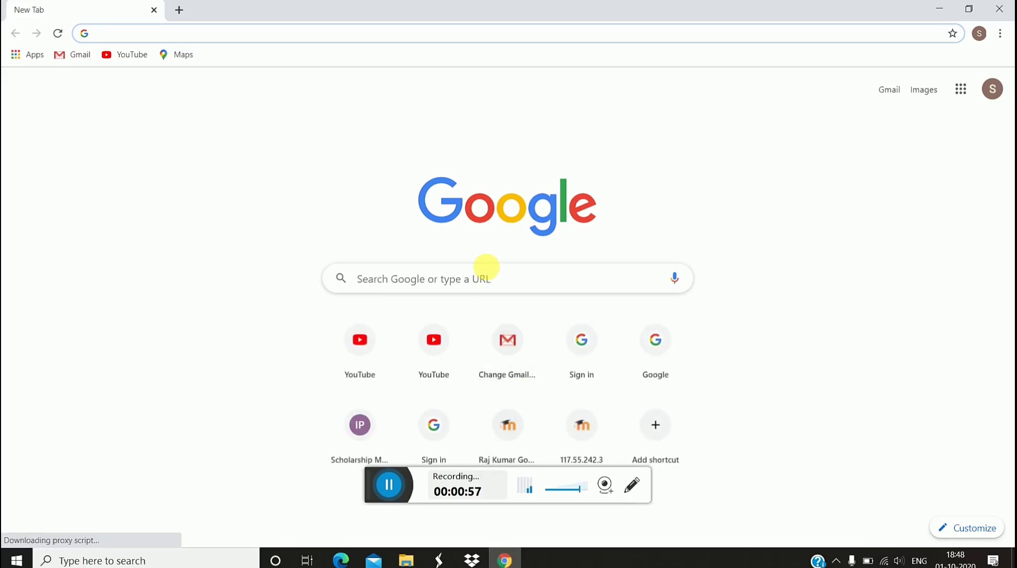
{"action": "left_click", "coordinate": [490, 278]}
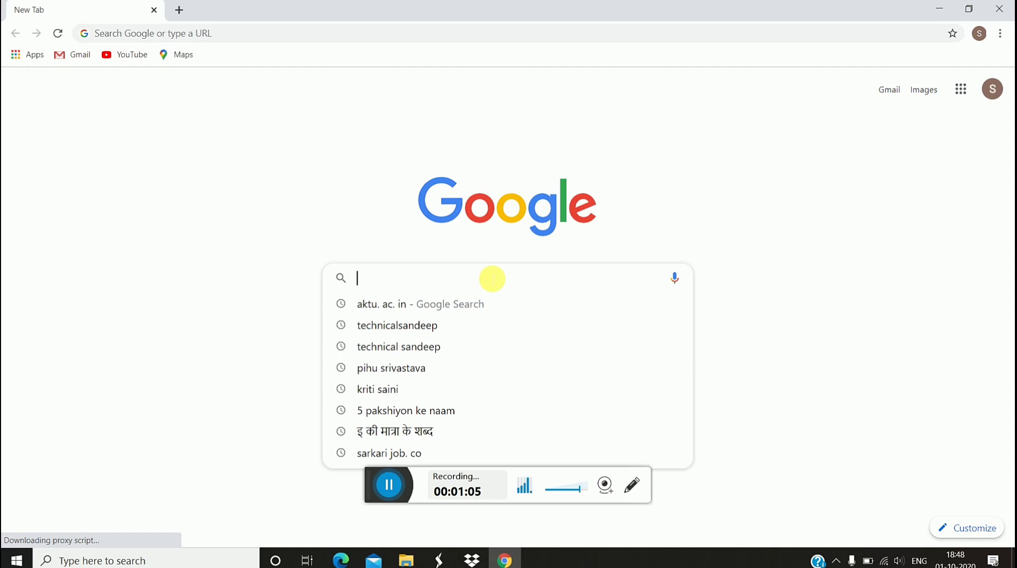
{"action": "type", "text": "pf"}
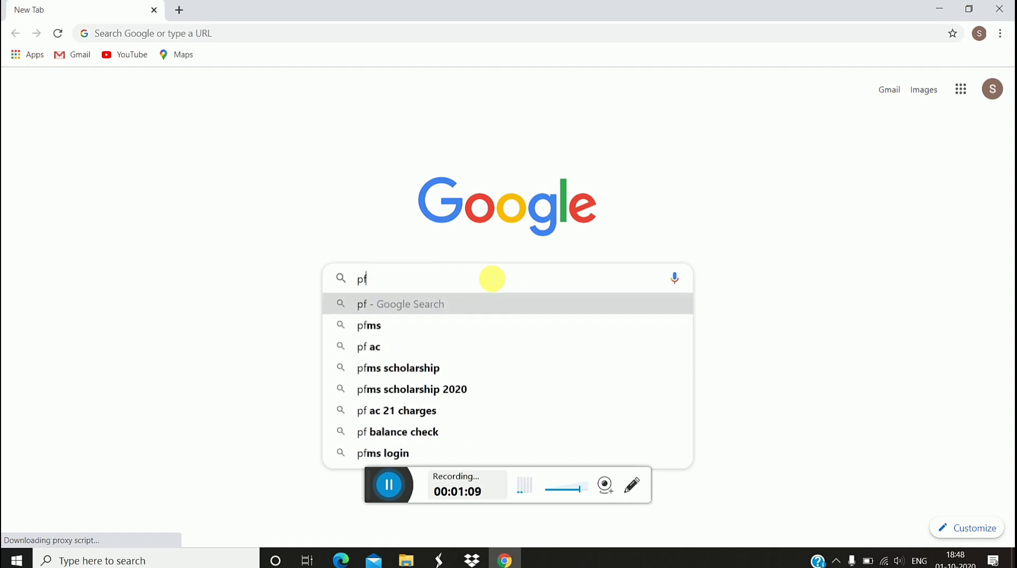
{"action": "left_click", "coordinate": [479, 327]}
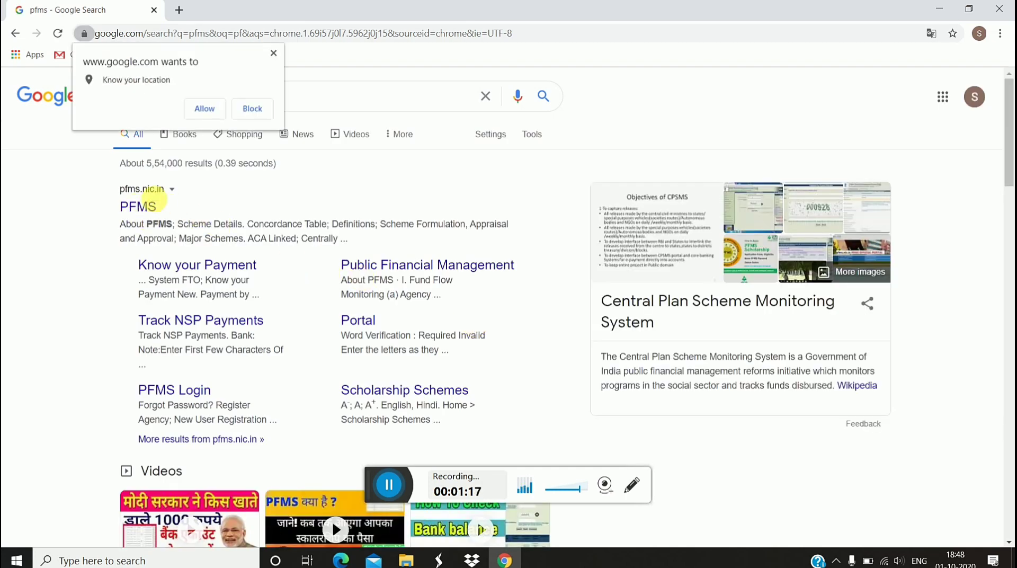
- Open the PFMS result on pfms.nic.in from the Google results
{"action": "left_click", "coordinate": [142, 208]}
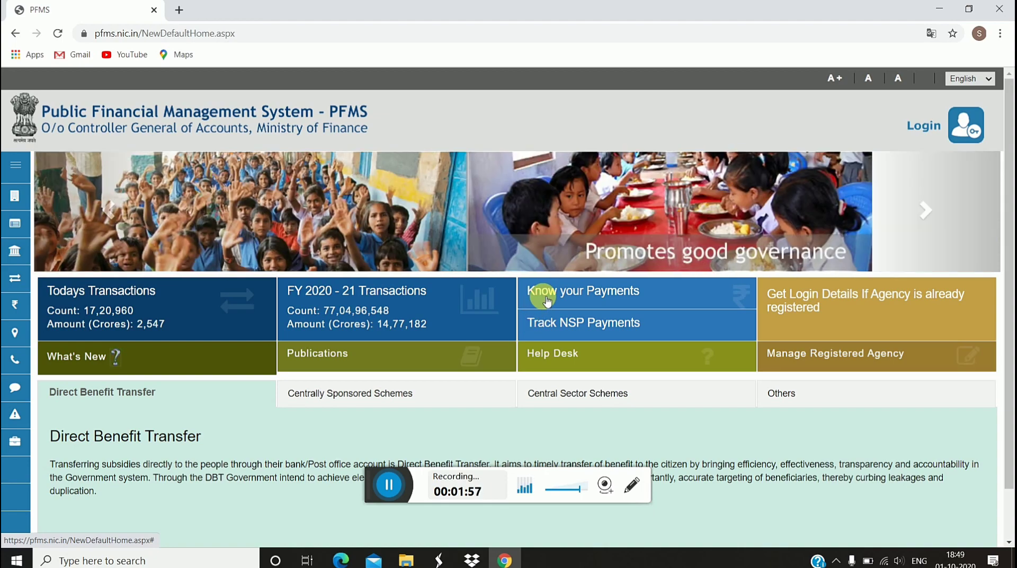
- Open Know your Payments' account-number form and type 'union' as the bank name, fixing typos
{"action": "left_click", "coordinate": [546, 300]}
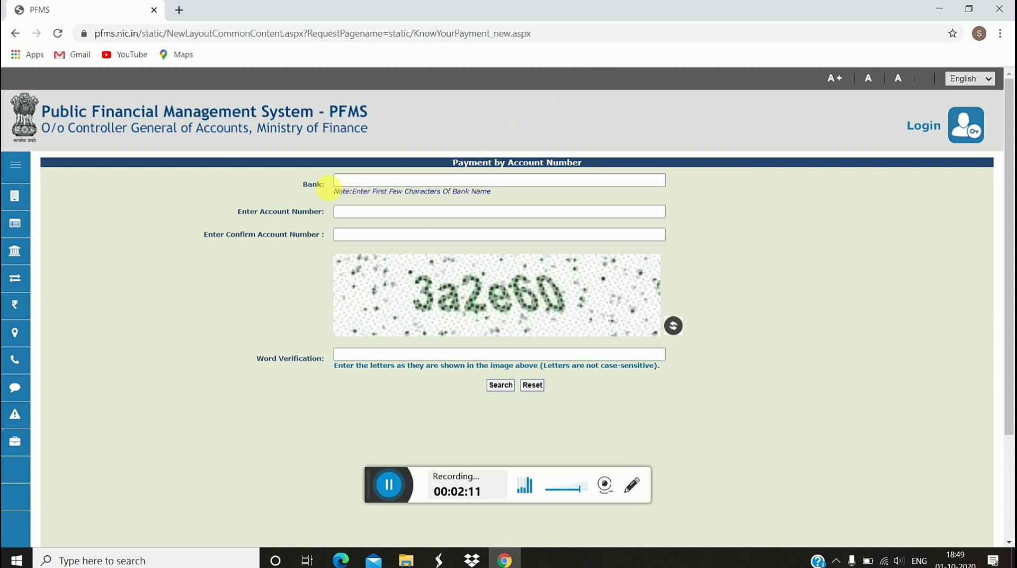
{"action": "left_click", "coordinate": [385, 181]}
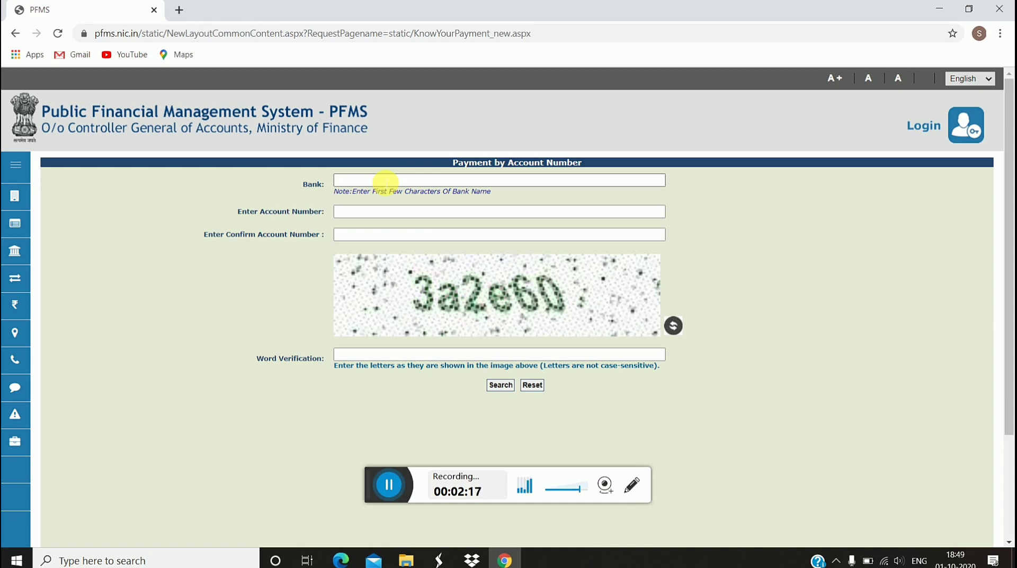
{"action": "type", "text": "r"}
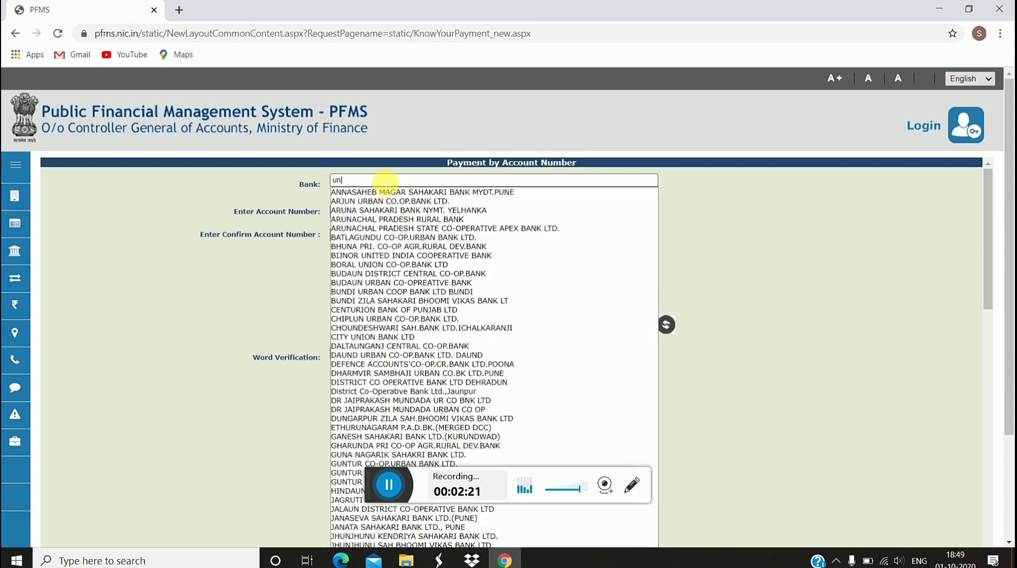
{"action": "type", "text": "io"}
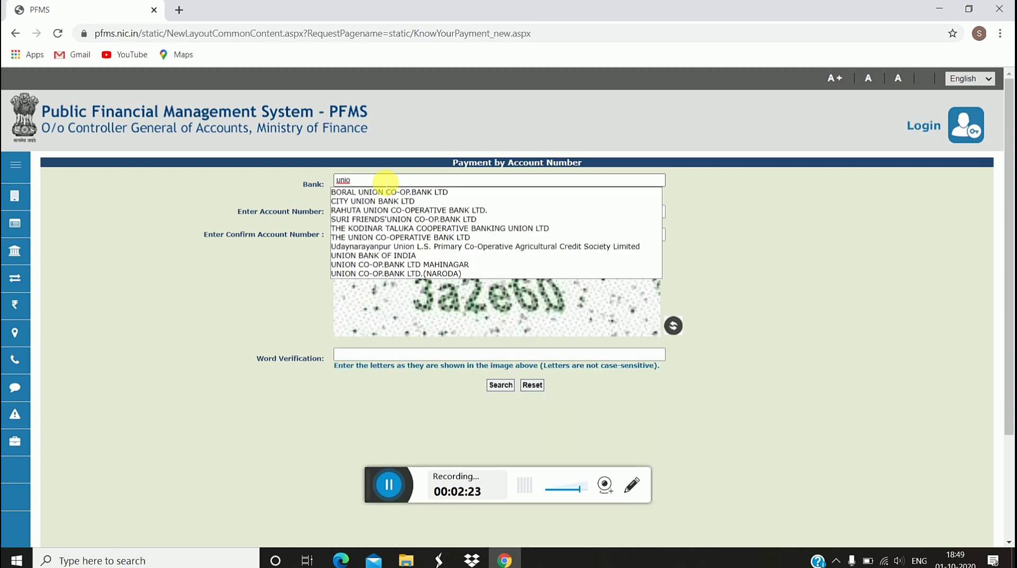
{"action": "key", "text": "BackSpace"}
{"action": "key", "text": "BackSpace"}
{"action": "type", "text": "i"}
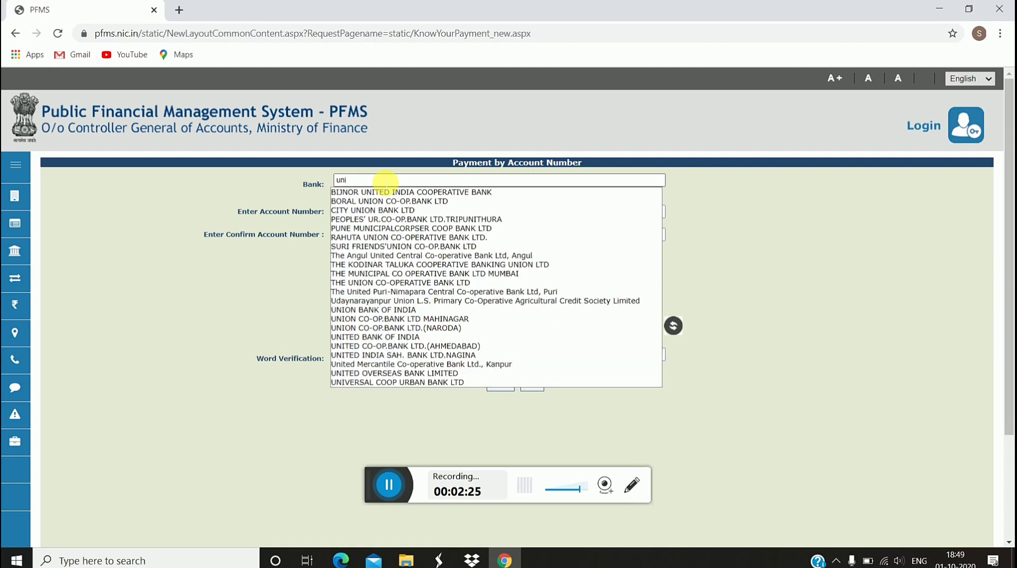
{"action": "type", "text": "ion"}
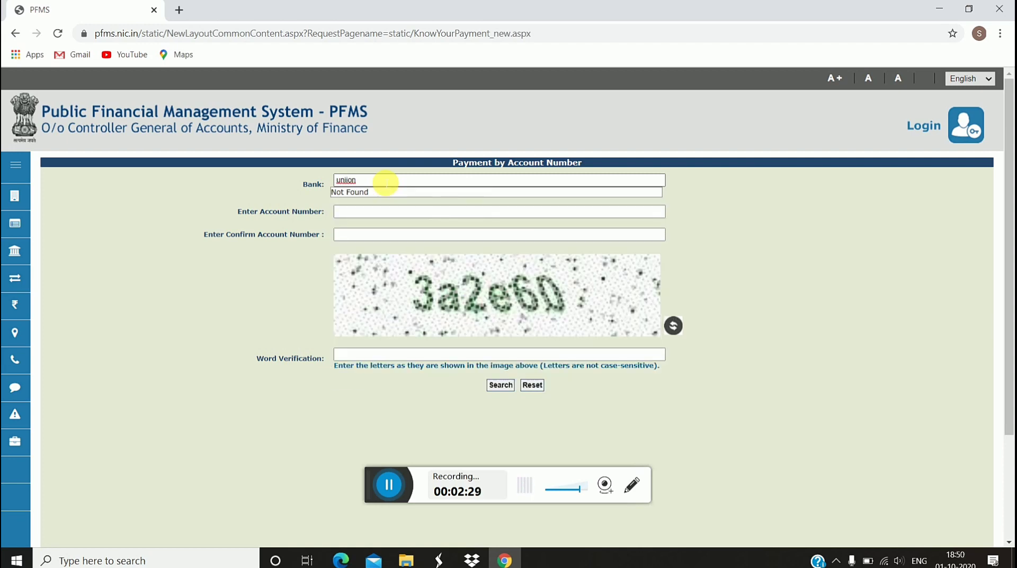
{"action": "key", "text": "BackSpace"}
{"action": "key", "text": "BackSpace"}
{"action": "key", "text": "BackSpace"}
{"action": "type", "text": "o"}
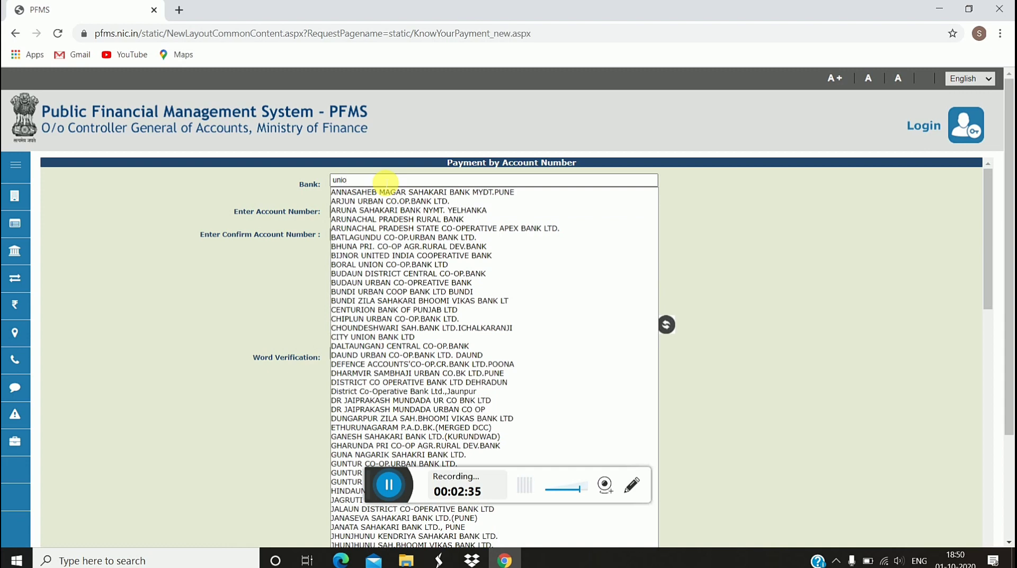
{"action": "type", "text": "n bank"}
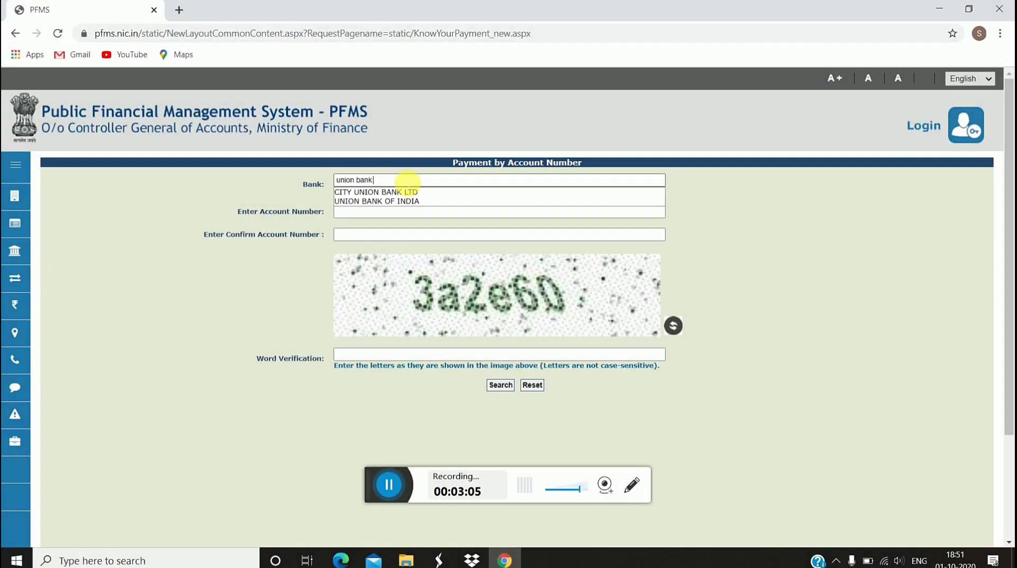
- Select UNION BANK OF INDIA as the bank and enter the account number
{"action": "left_click", "coordinate": [415, 202]}
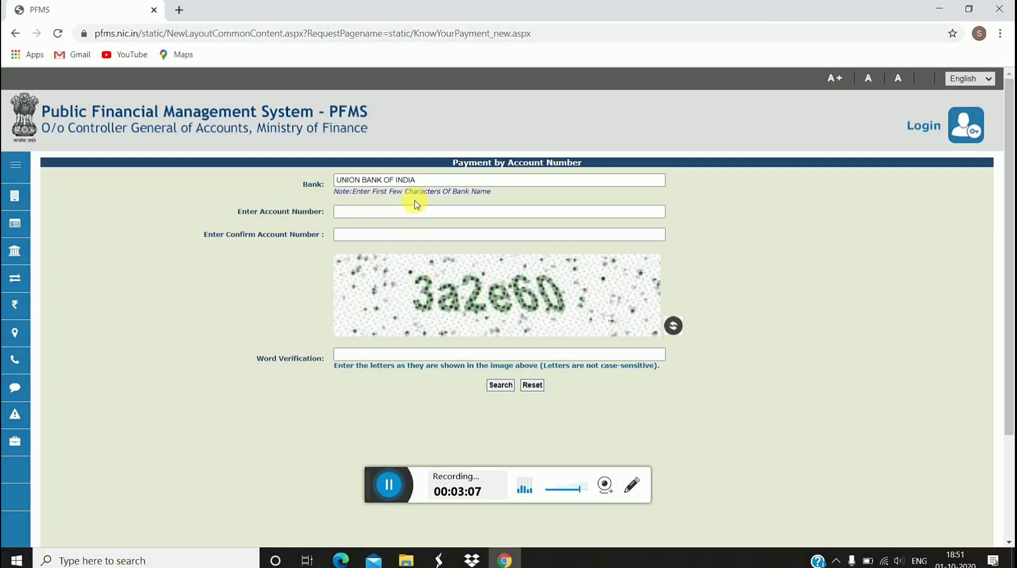
{"action": "left_click", "coordinate": [420, 216]}
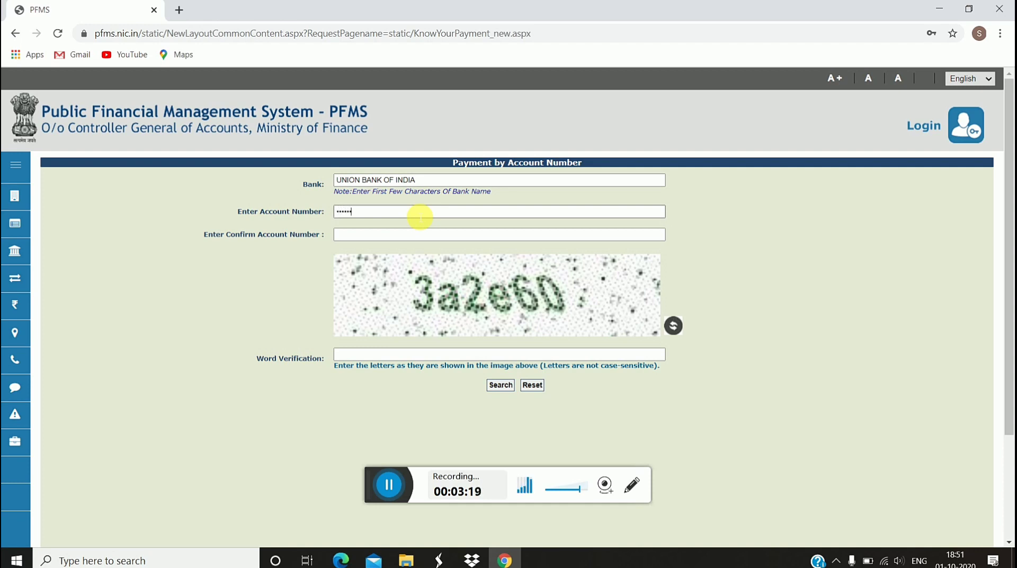
- Re-enter the same account number in the confirm account number field
{"action": "left_click", "coordinate": [446, 238]}
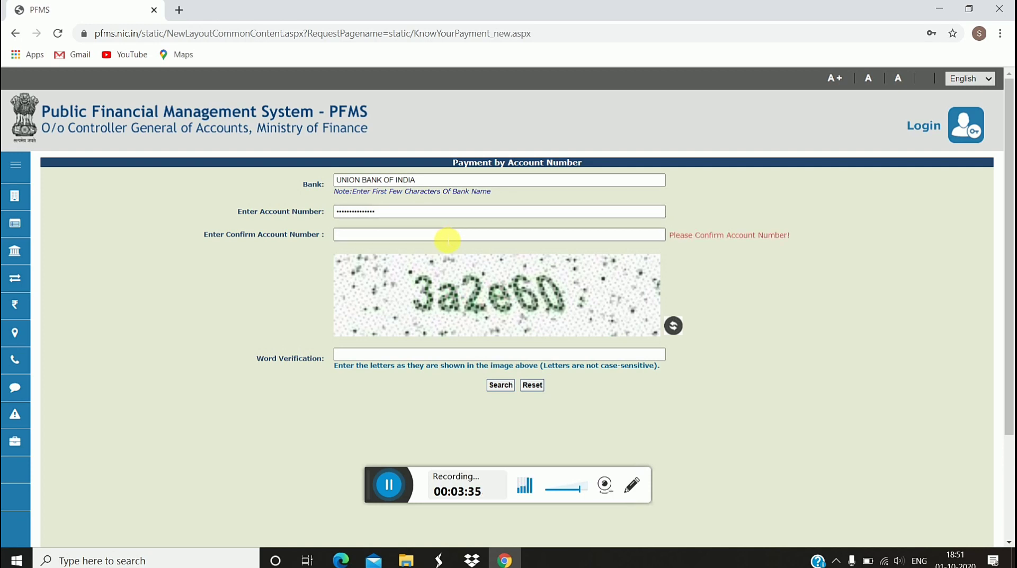
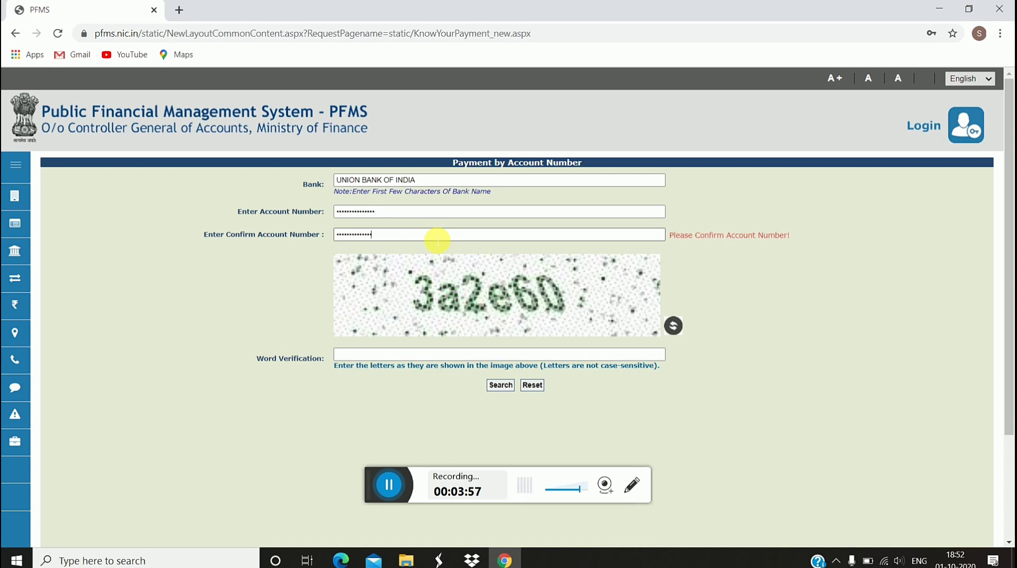
{"action": "left_click", "coordinate": [446, 352]}
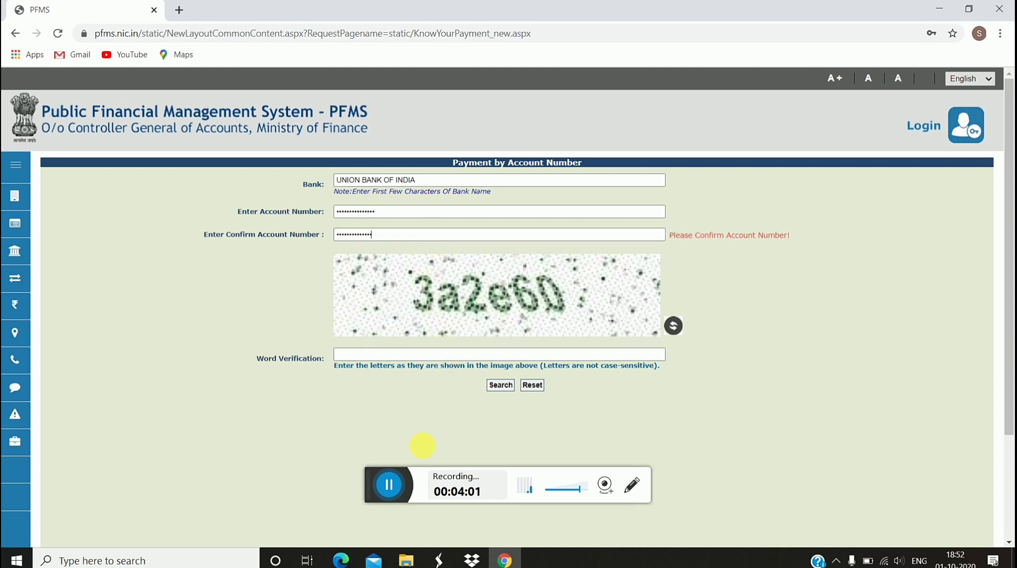
{"action": "left_click", "coordinate": [356, 484]}
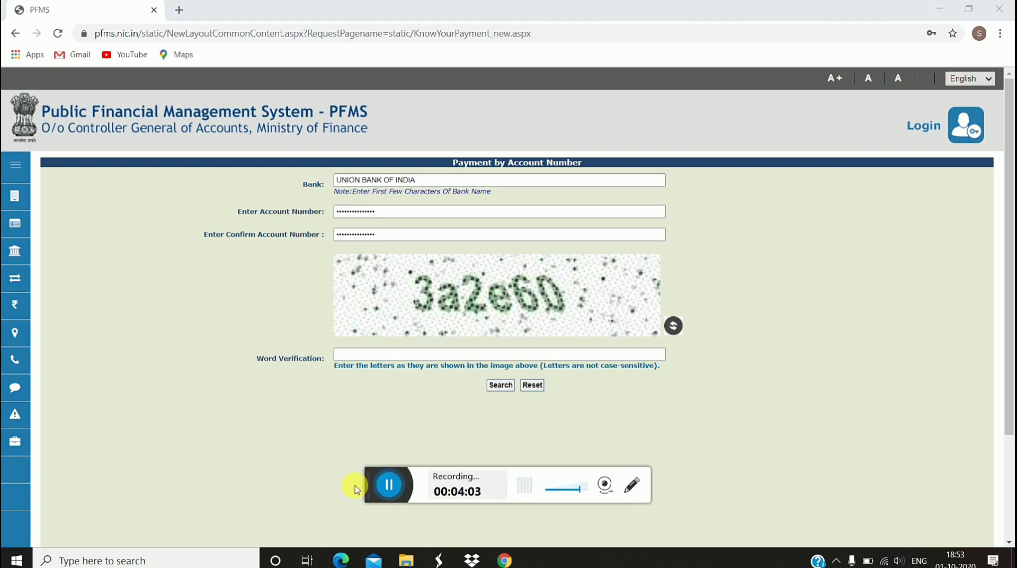
{"action": "left_click", "coordinate": [417, 358]}
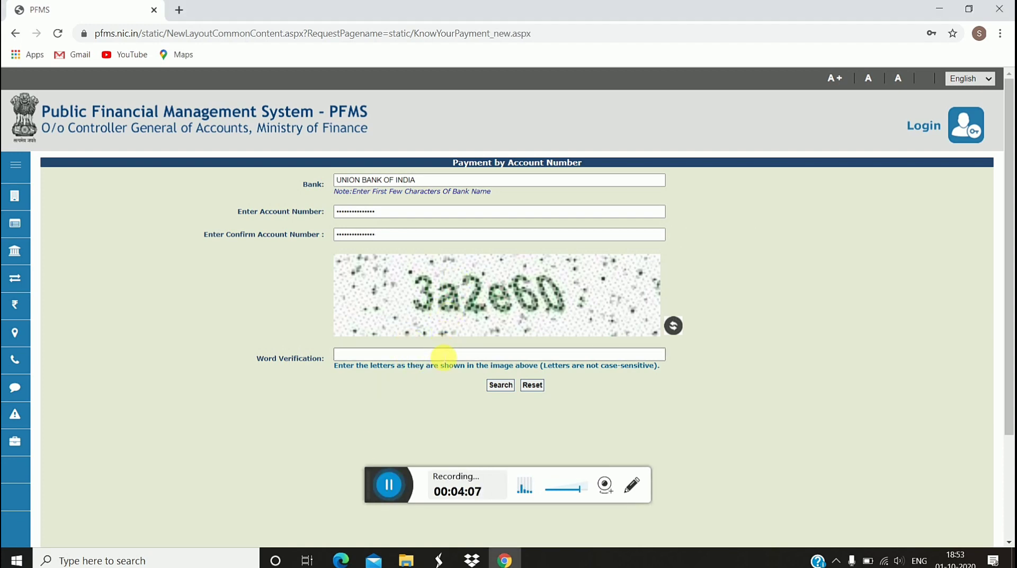
- Enter the image verification code and search, which returns 'No records Found'
{"action": "type", "text": "3a2e60"}
{"action": "left_click", "coordinate": [496, 390]}
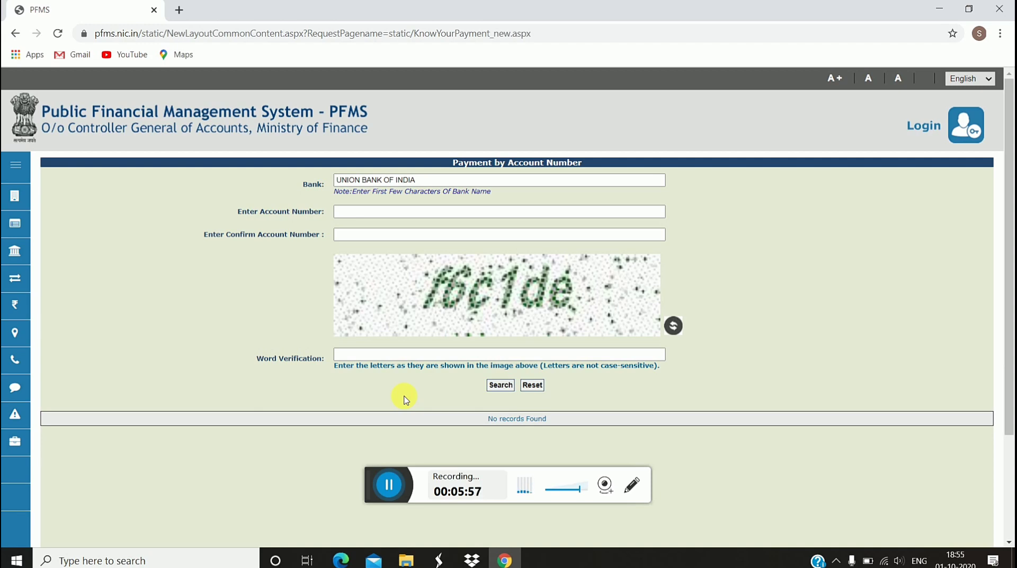
{"action": "left_click", "coordinate": [392, 486]}
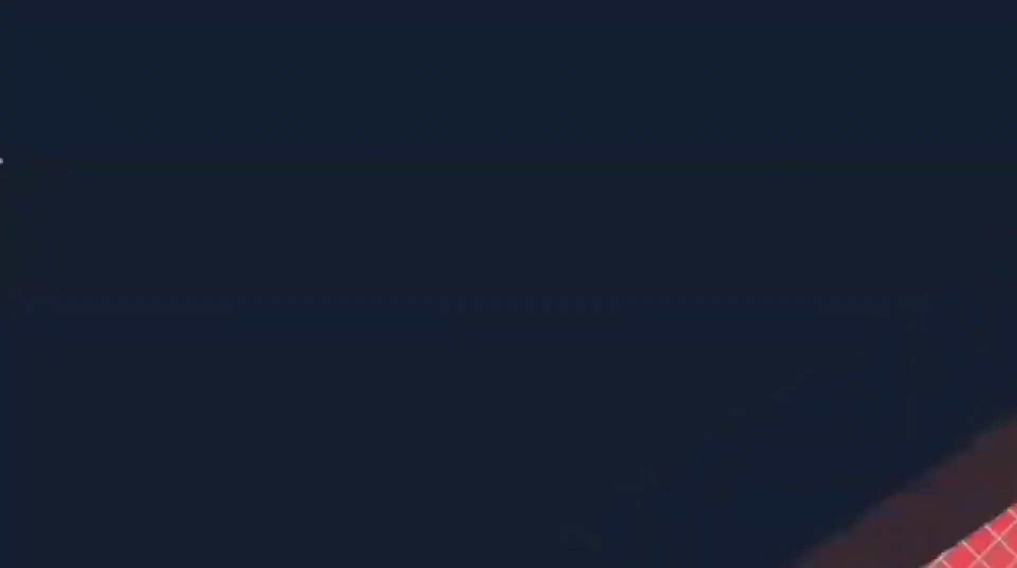